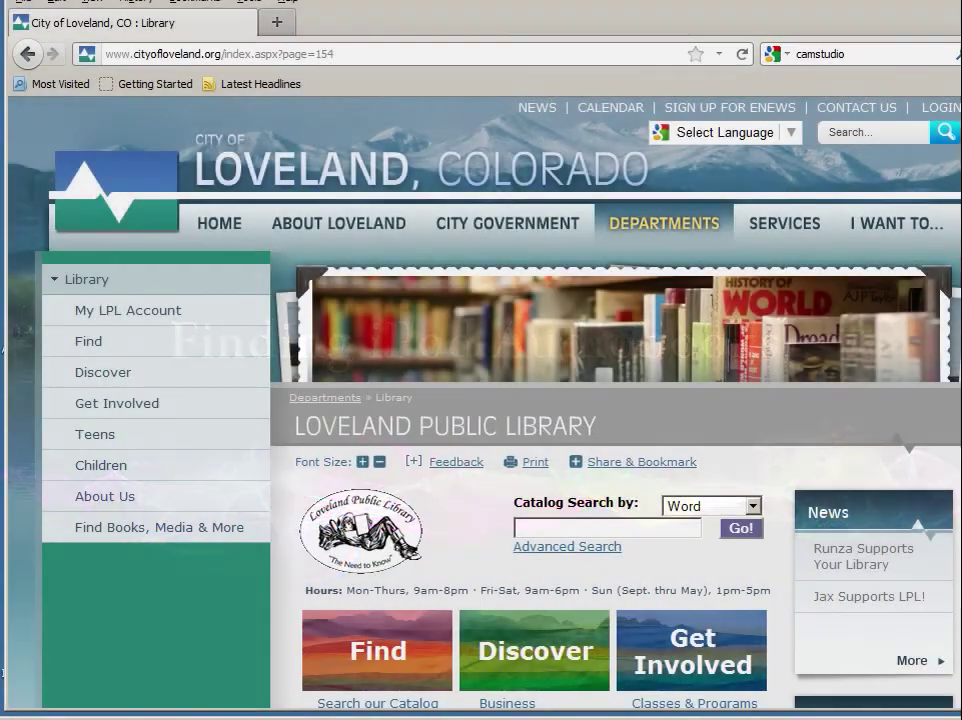
Open the Front Range Downloadable Library from the library home page and browse its Biography & Autobiography titles
scroll(480, 400, down, 5)
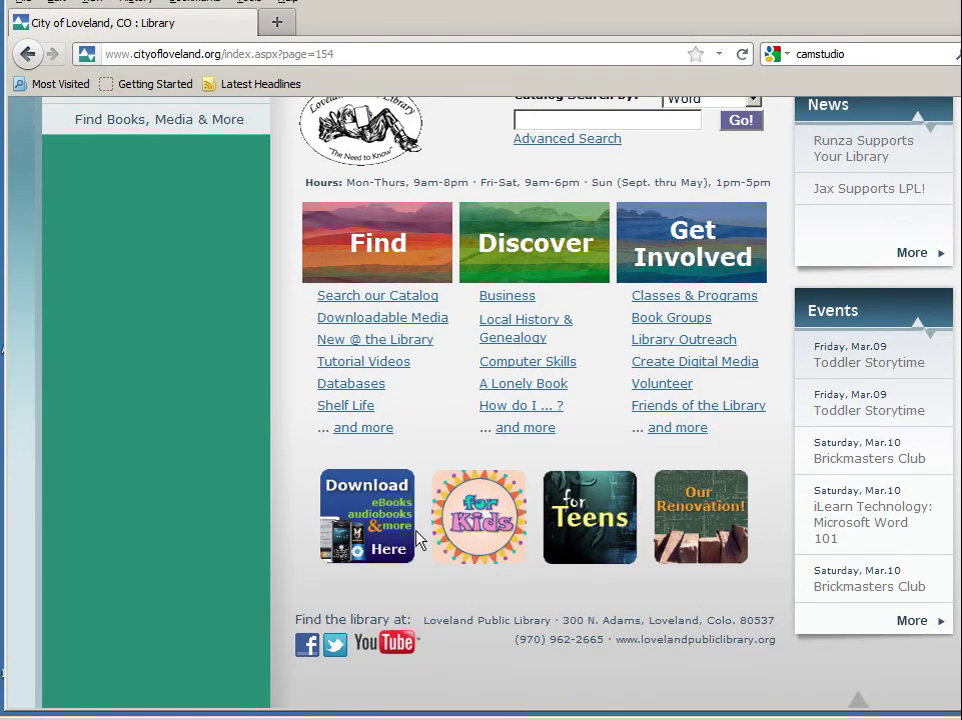
click(410, 547)
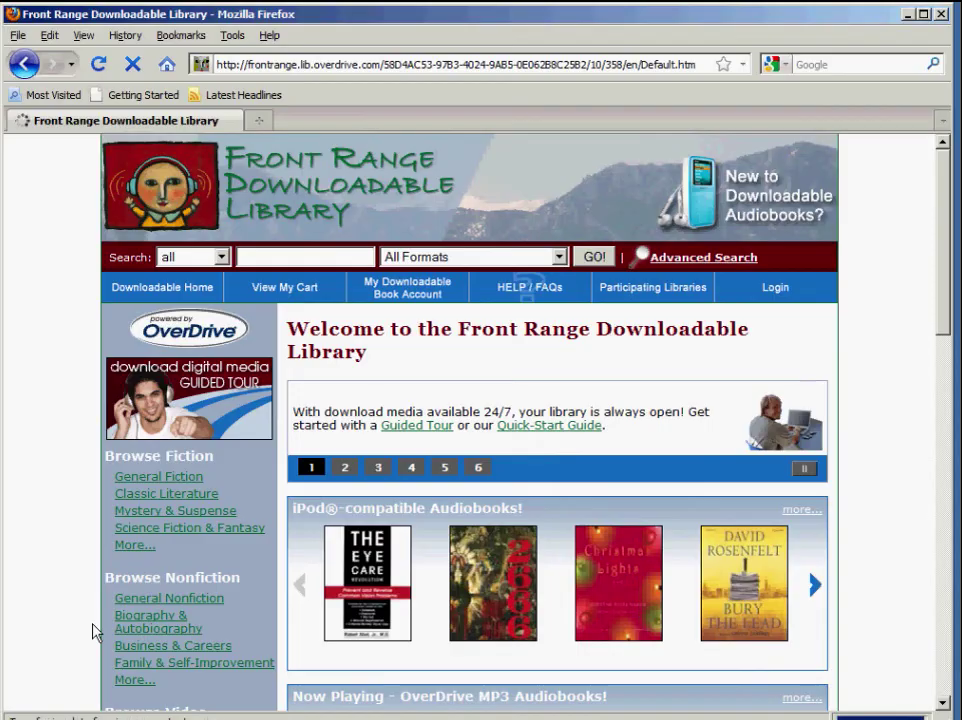
drag(948, 317, 953, 572)
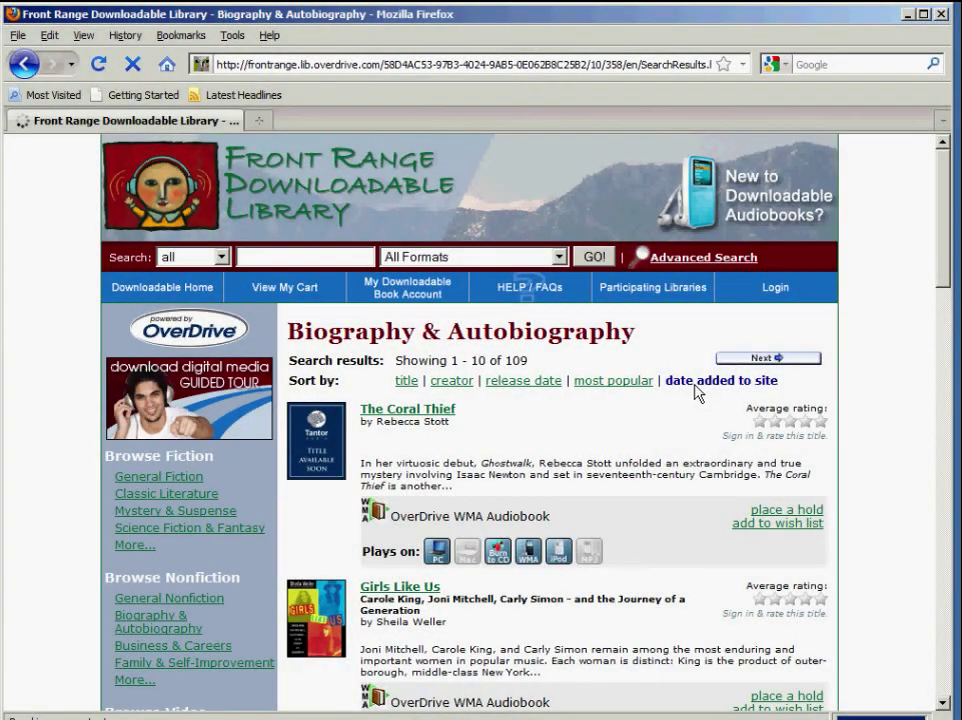
scroll(697, 392, down, 10)
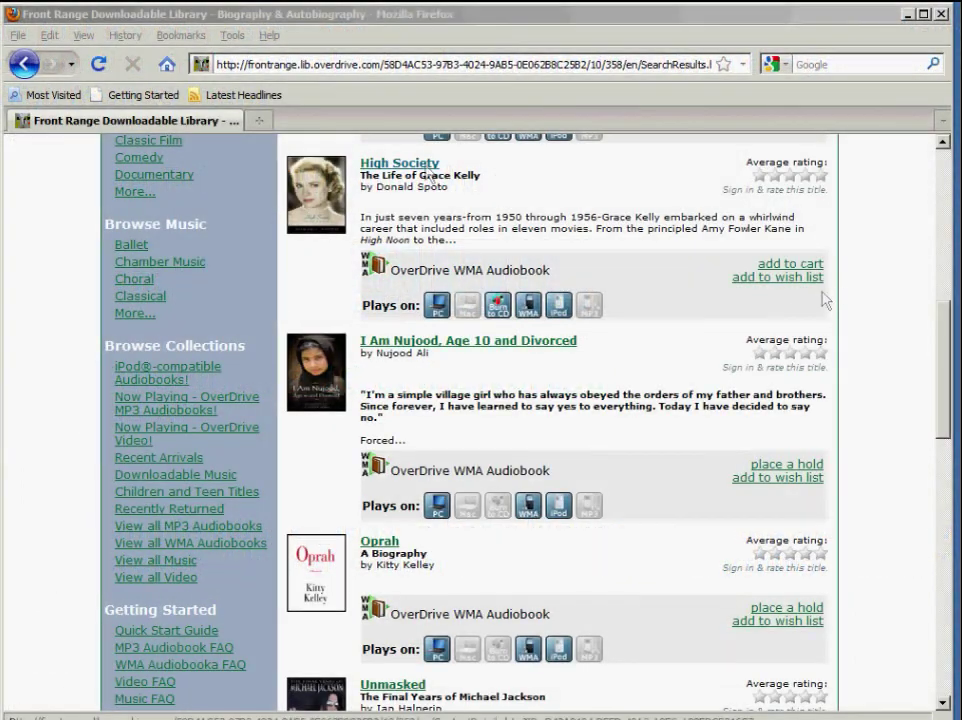
Check the digital rights information of the High Society WMA audiobook and add the title to the cart
click(426, 166)
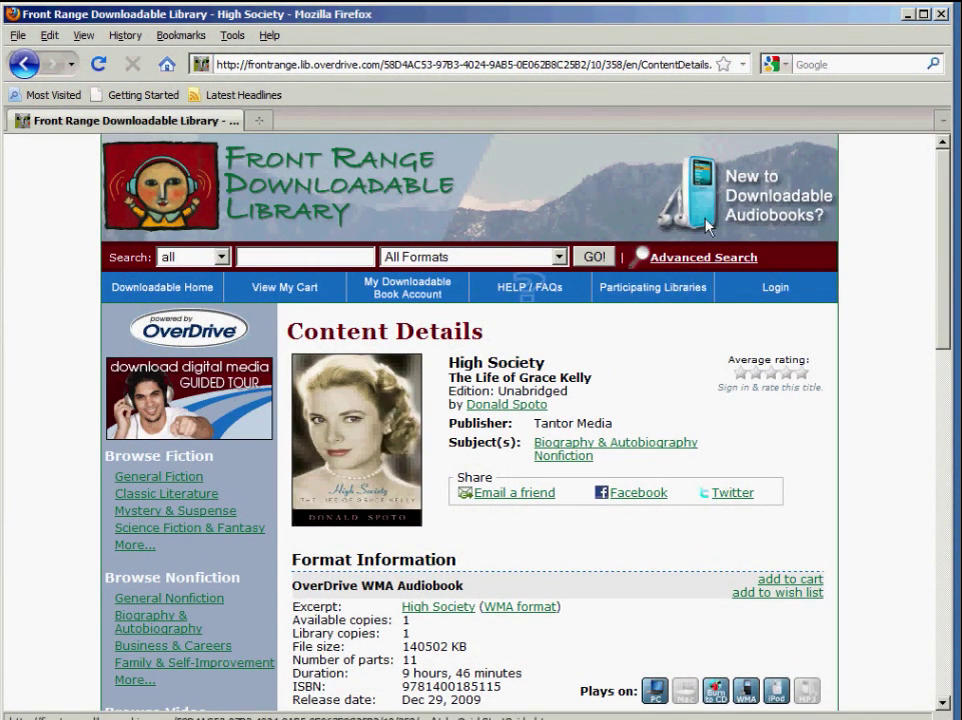
drag(945, 268, 945, 509)
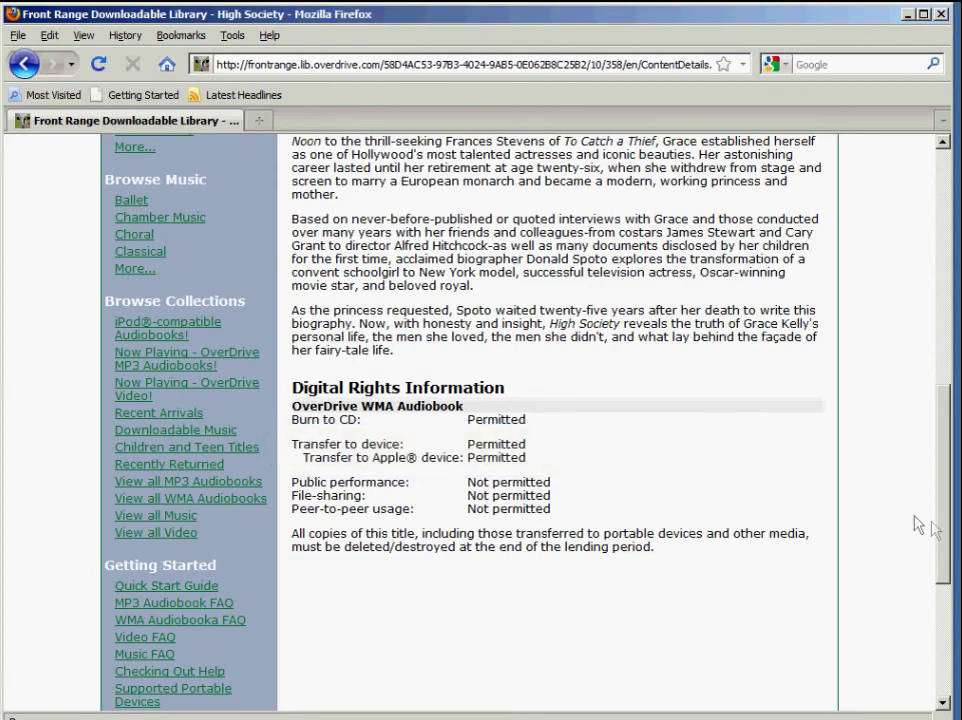
drag(942, 520, 940, 337)
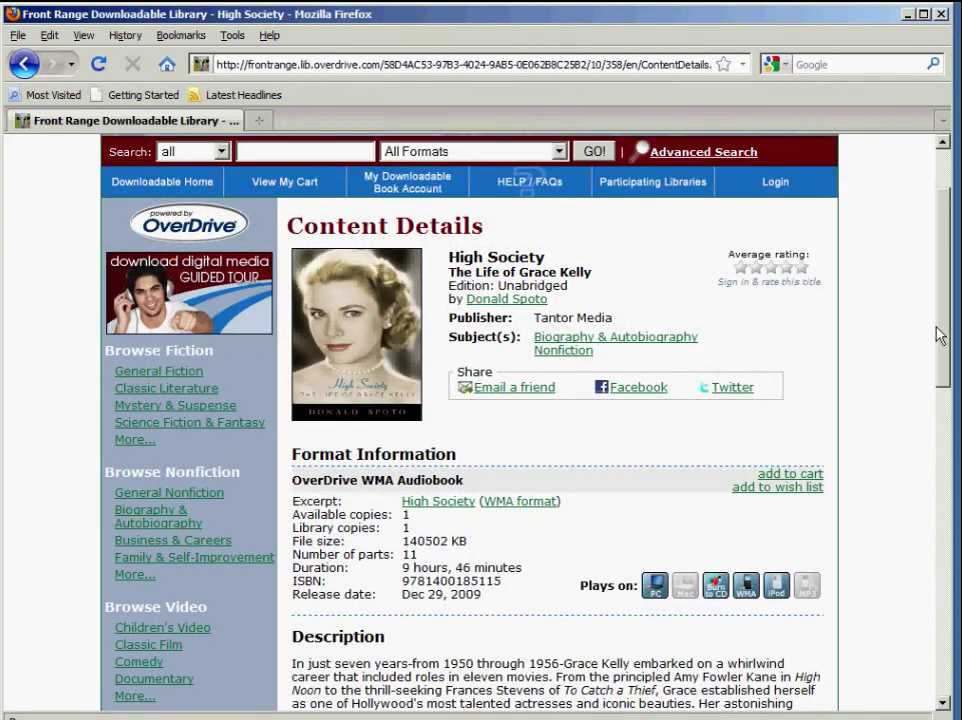
click(800, 475)
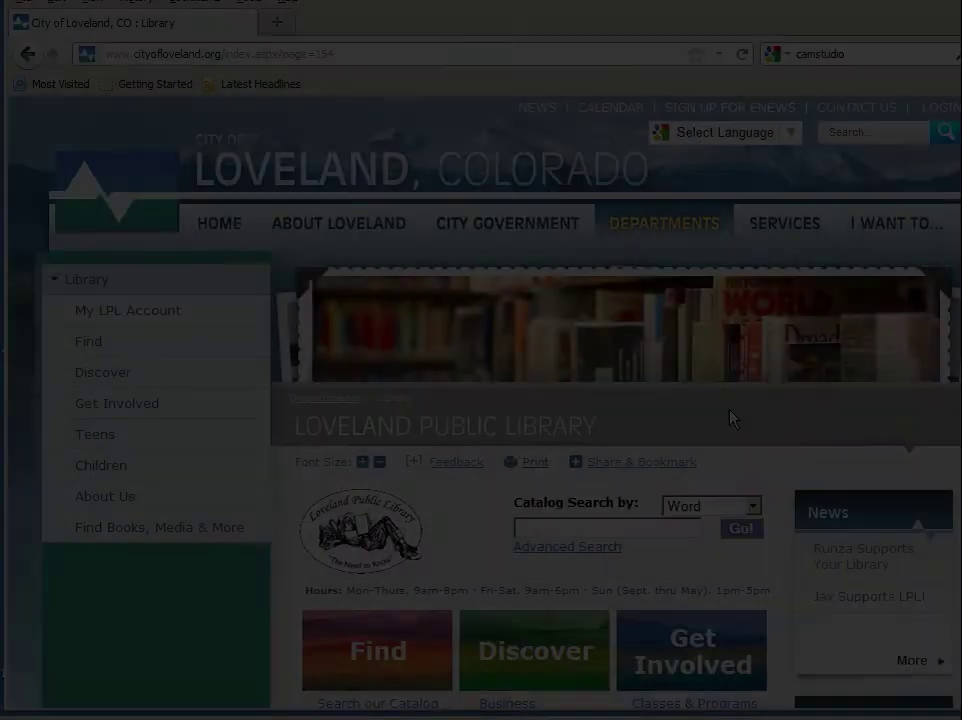
Open the downloadable library's Supported Portable Devices page and examine format support for the compatible Apple devices
scroll(615, 400, down, 5)
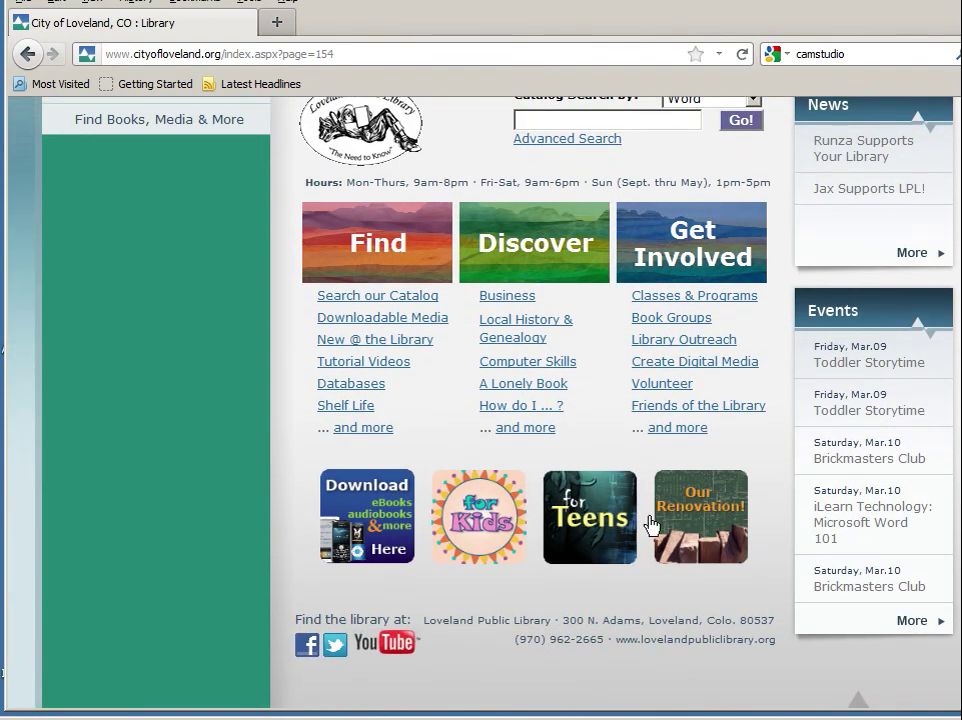
click(410, 546)
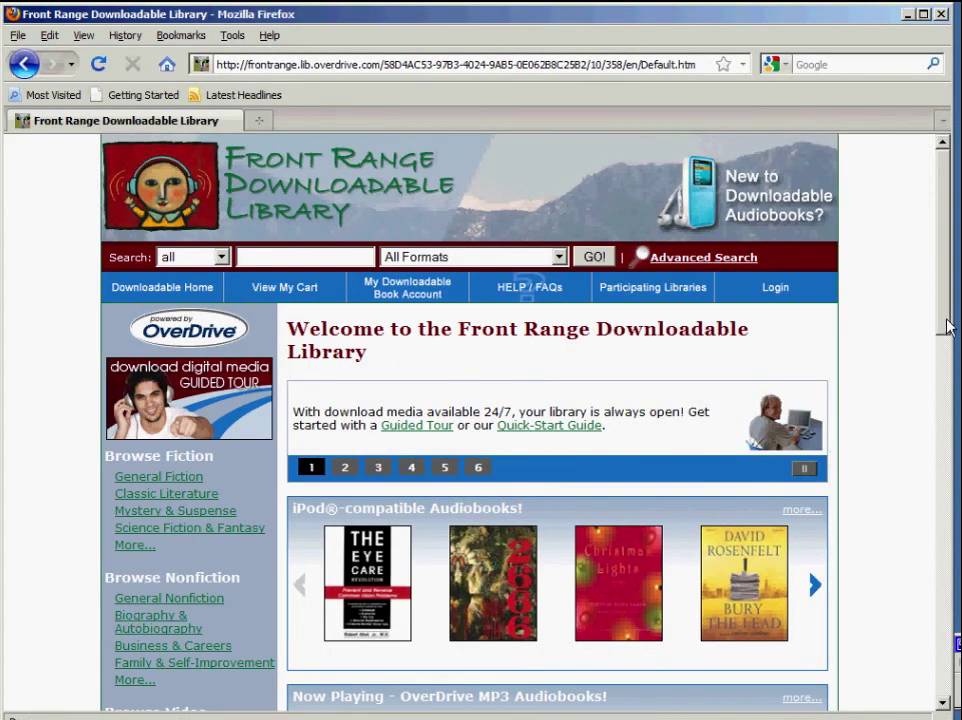
drag(947, 326, 947, 642)
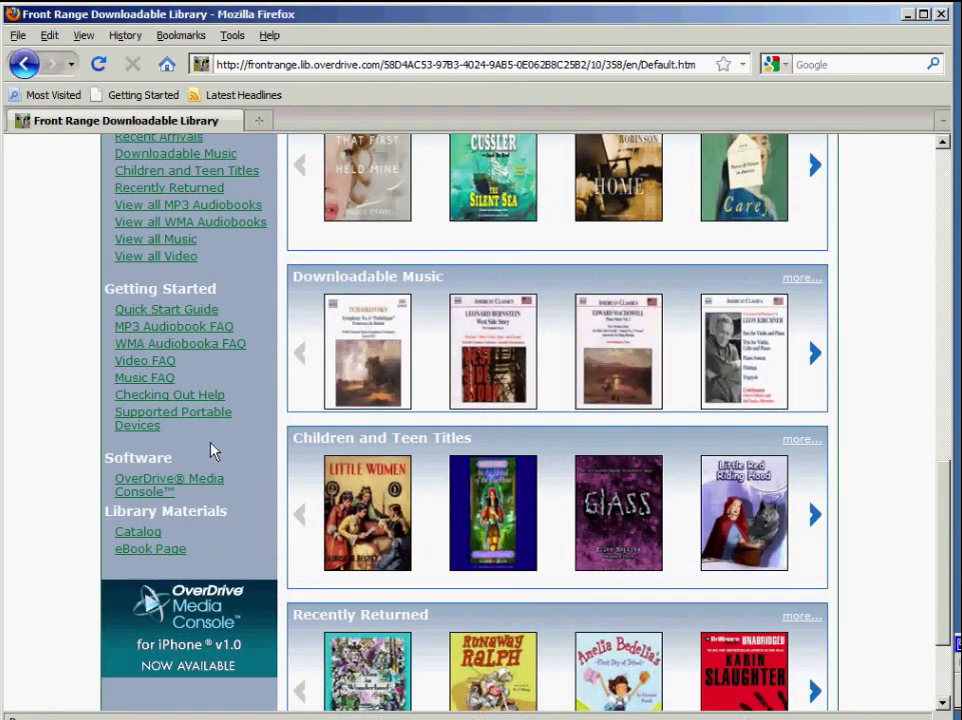
click(200, 420)
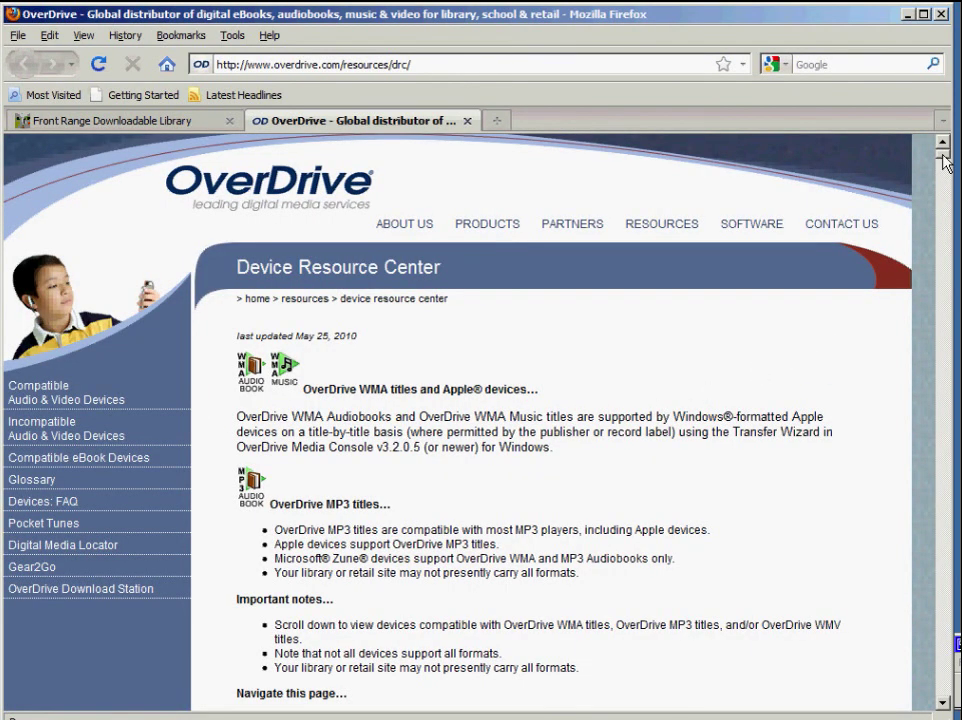
scroll(946, 162, down, 10)
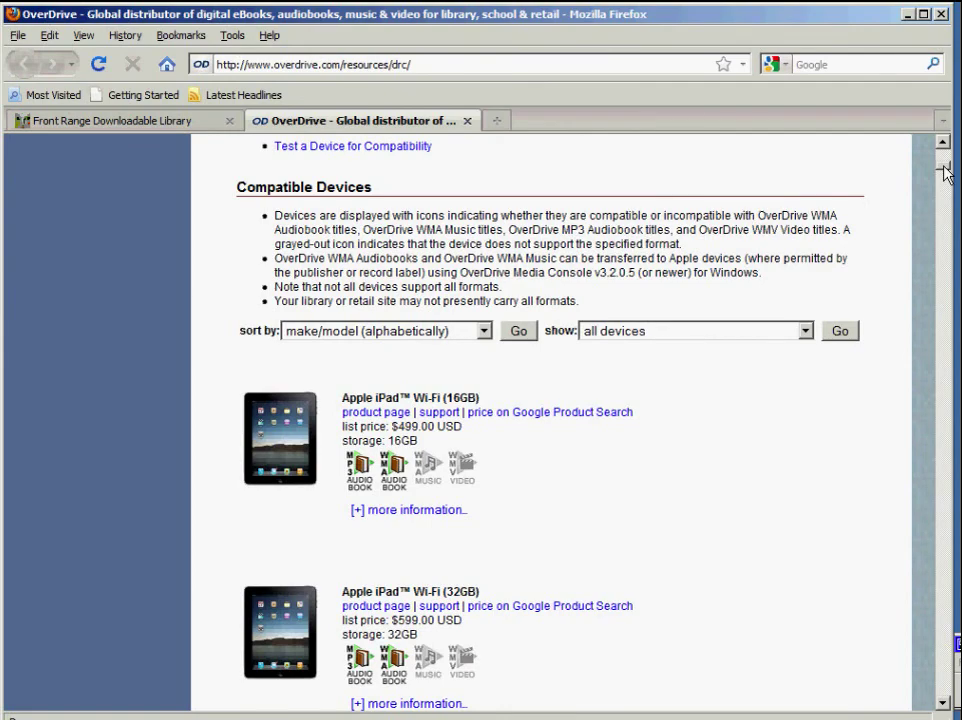
scroll(946, 172, down, 2)
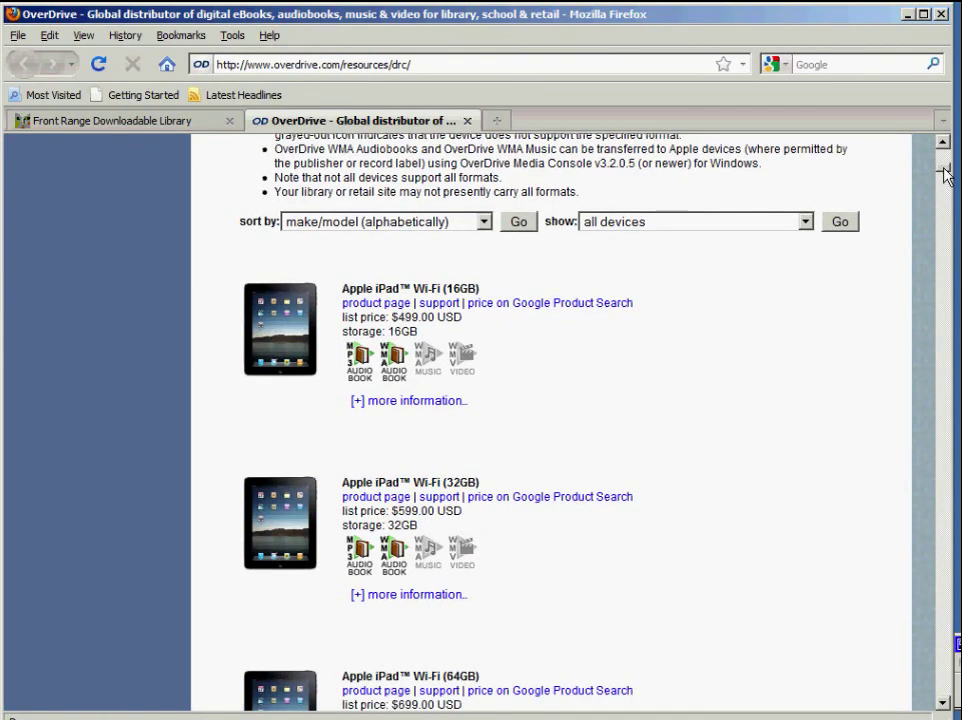
drag(946, 172, 955, 217)
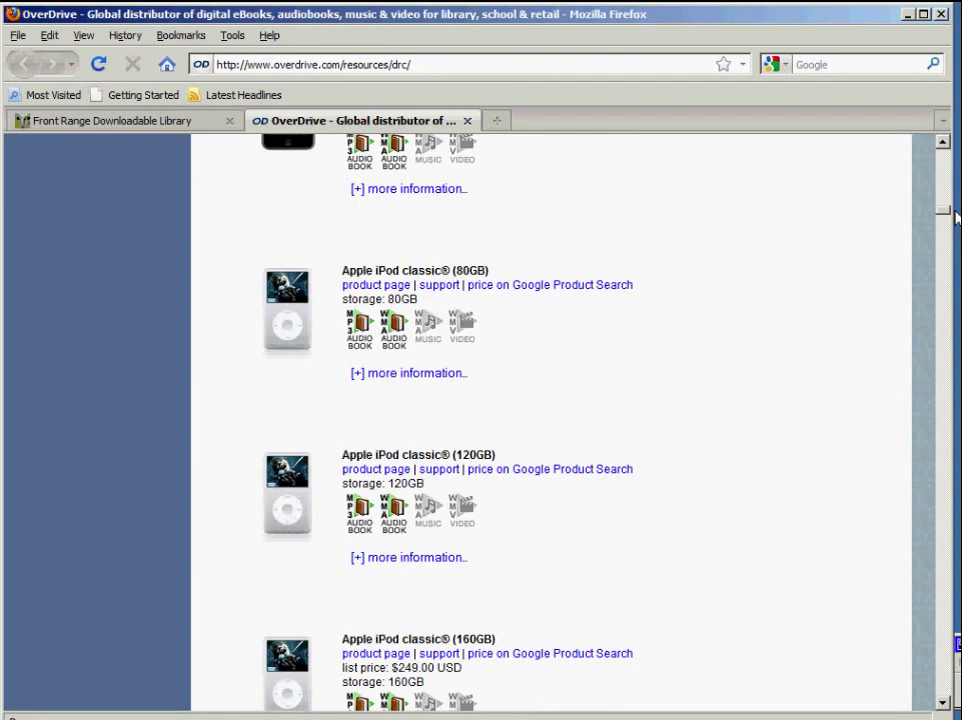
drag(948, 220, 948, 236)
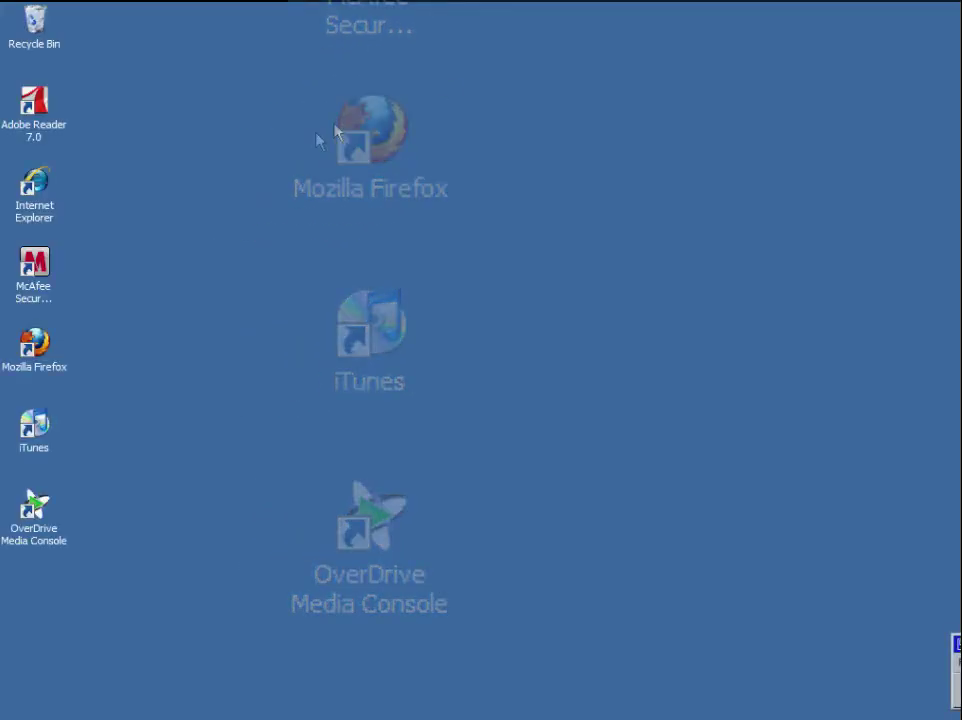
Launch iTunes and check the connected iPod's format and its Manually manage music option
click(42, 430)
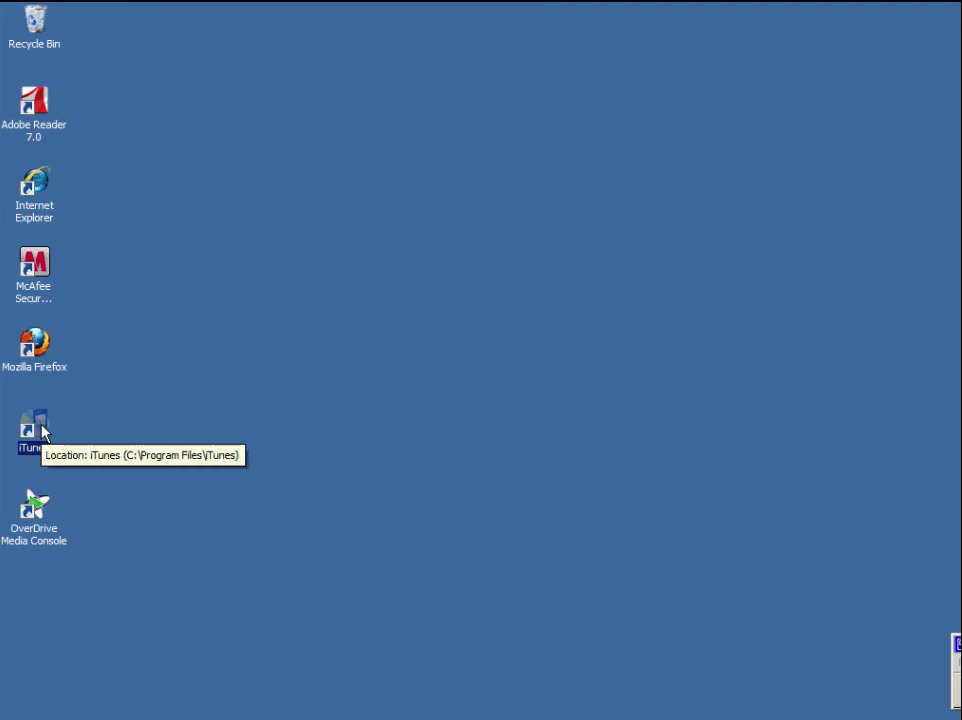
double_click(42, 430)
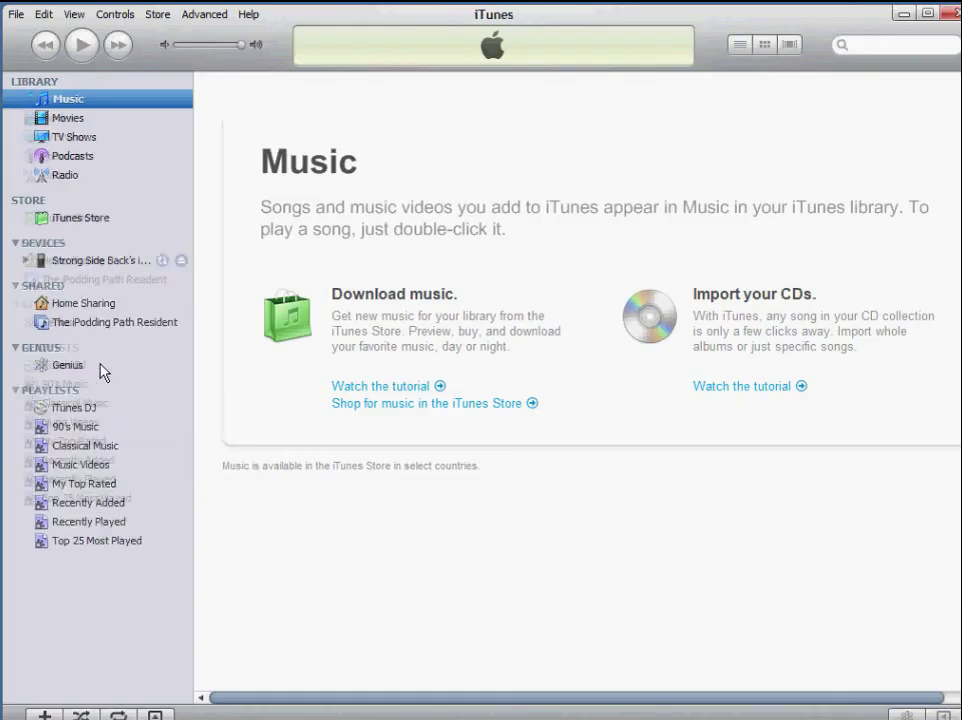
click(122, 268)
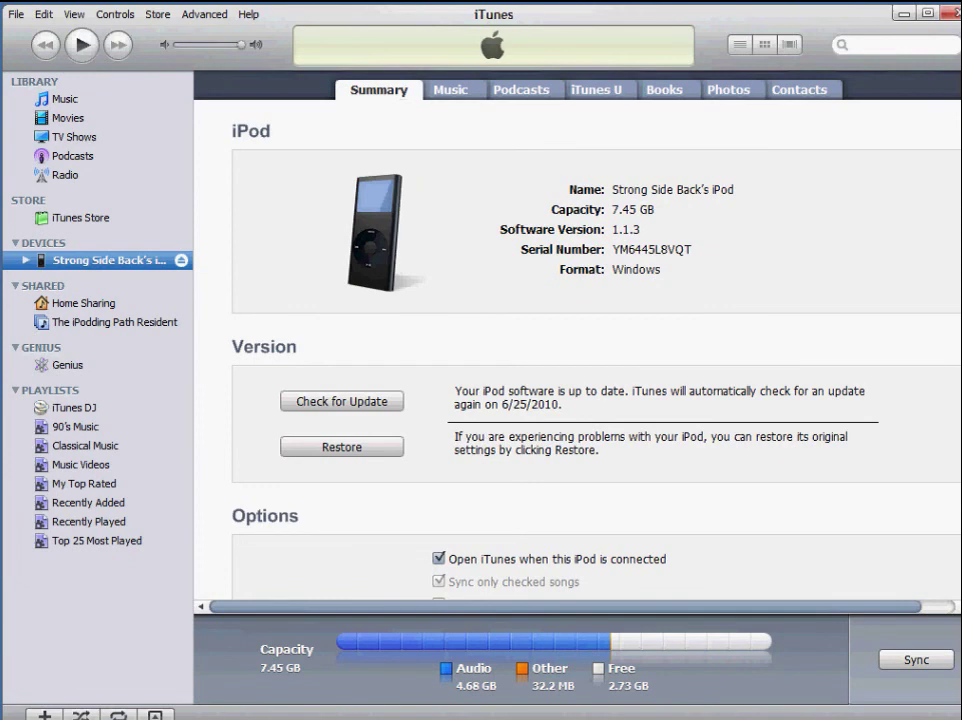
scroll(577, 350, down, 3)
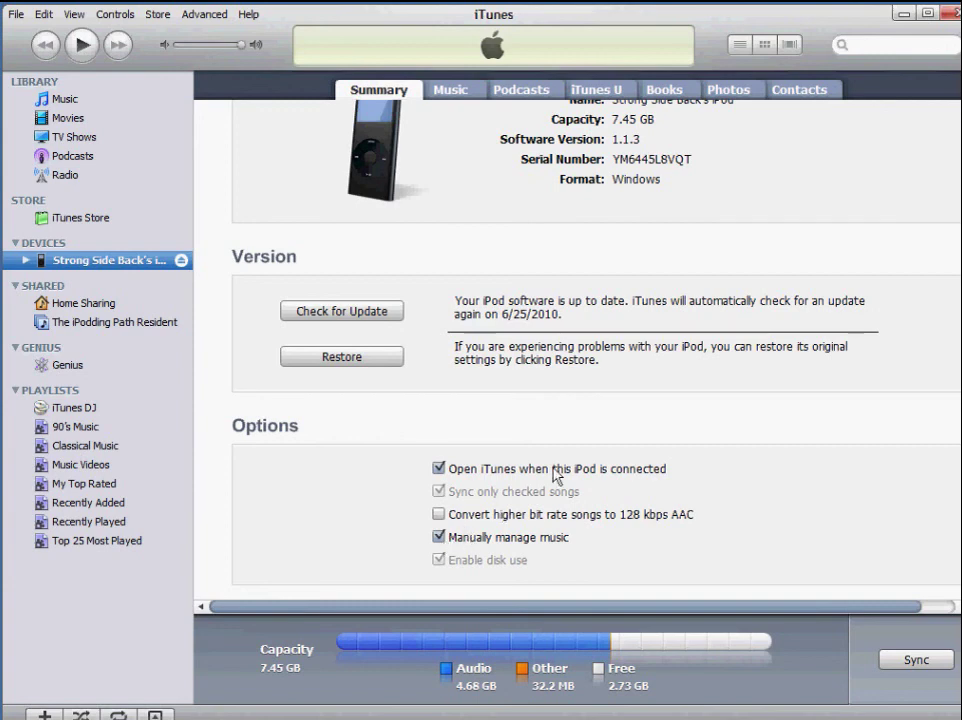
click(901, 16)
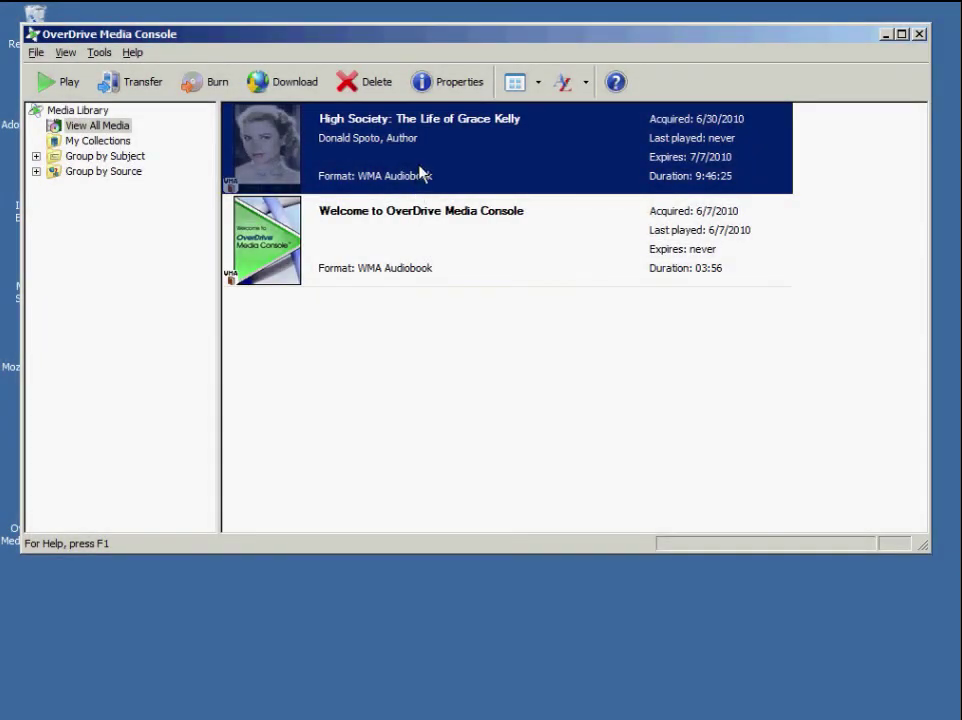
In OverDrive Media Console, start the Transfer Wizard for High Society and choose only Part 1 for transfer to the iPod
right_click(421, 173)
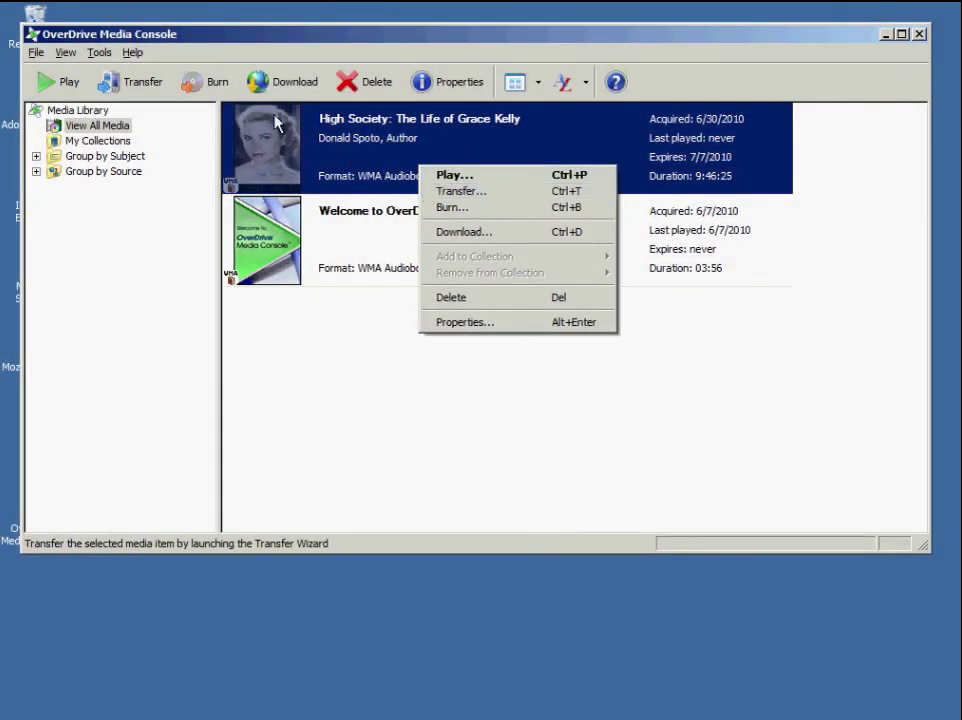
click(135, 88)
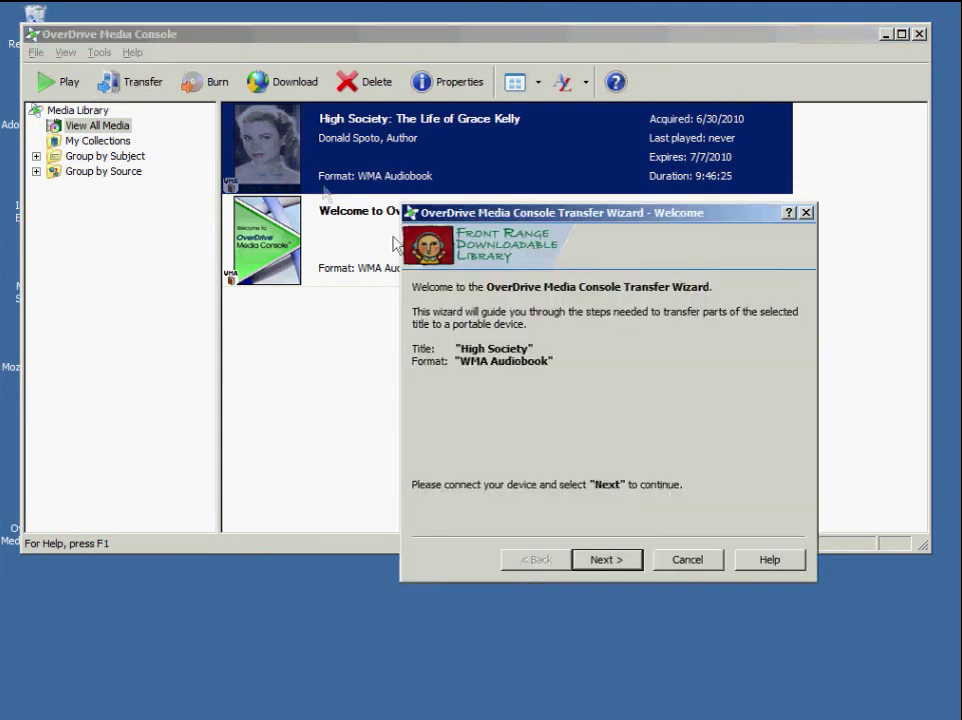
click(597, 560)
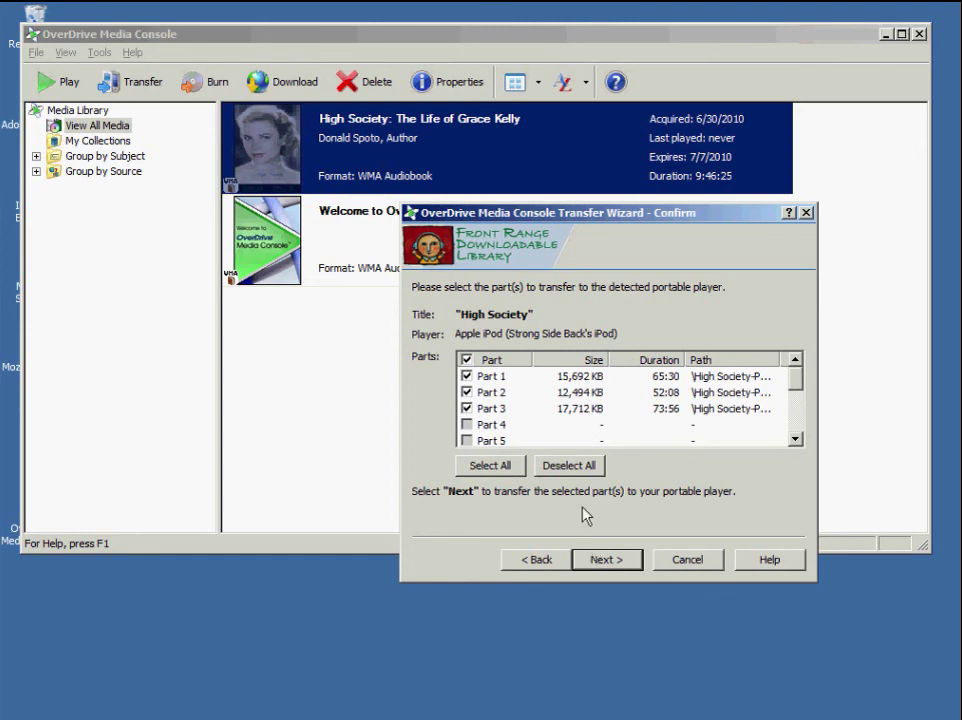
click(574, 476)
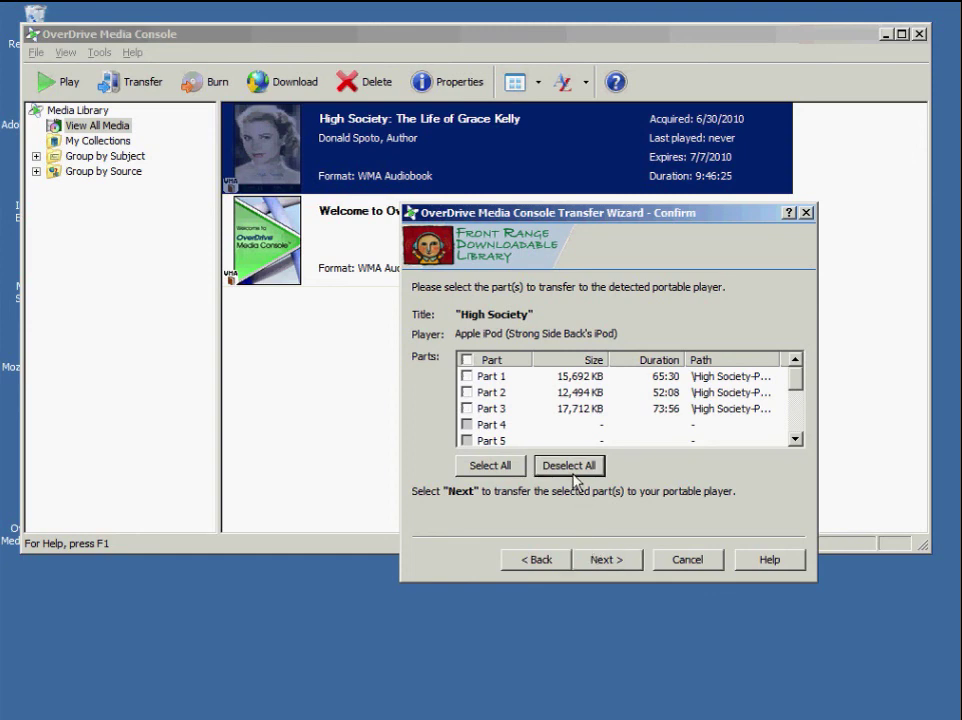
click(468, 377)
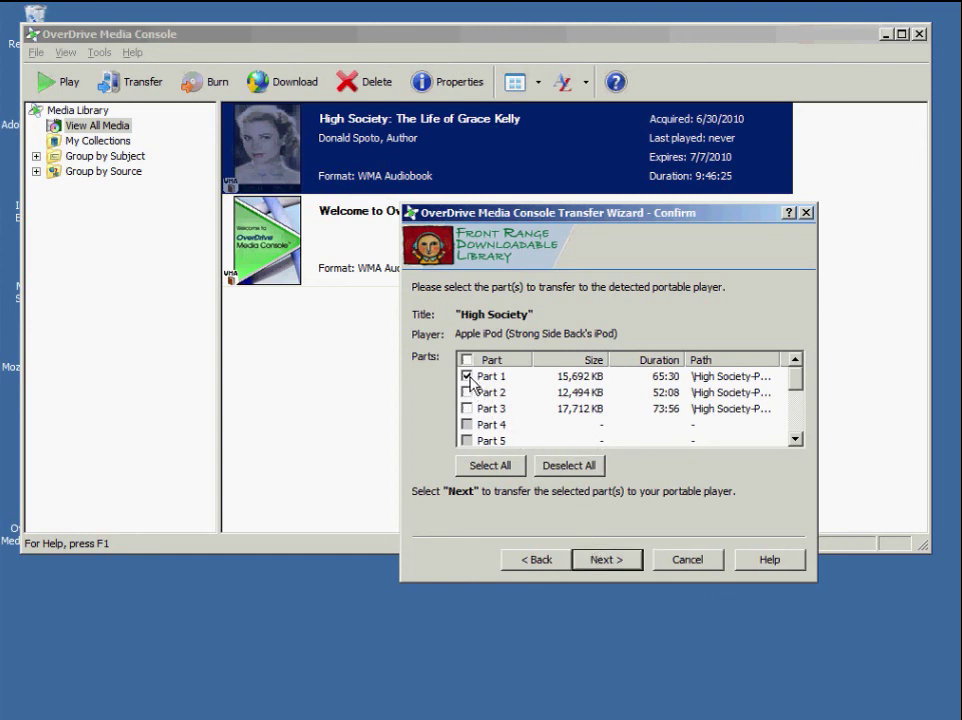
click(594, 561)
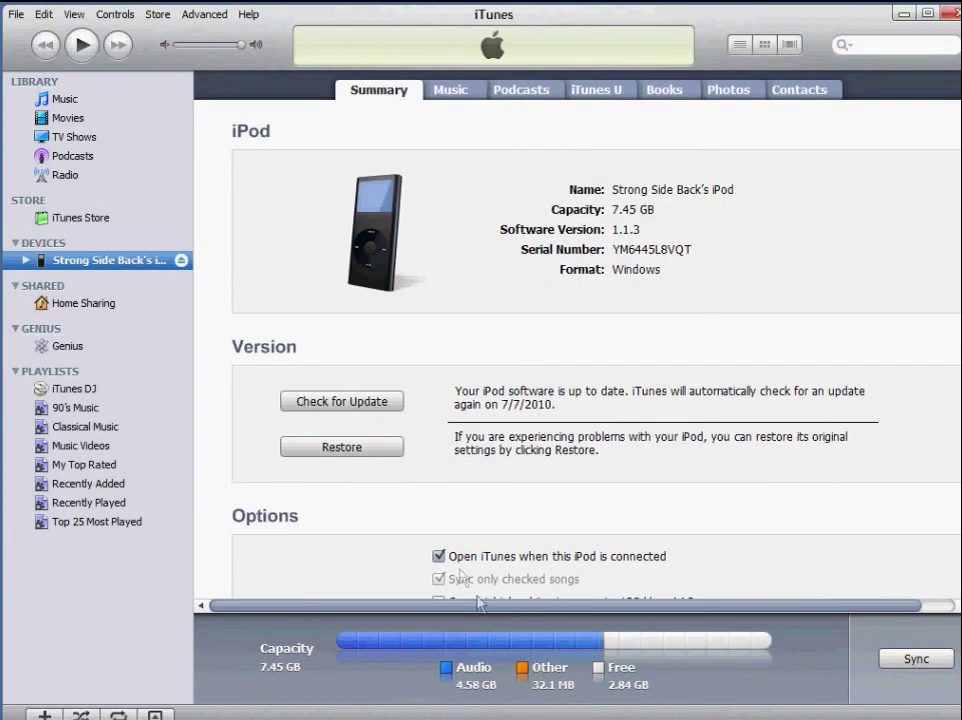
In iTunes, set the AAC Encoder import setting to Spoken Podcast and save the preferences
click(44, 14)
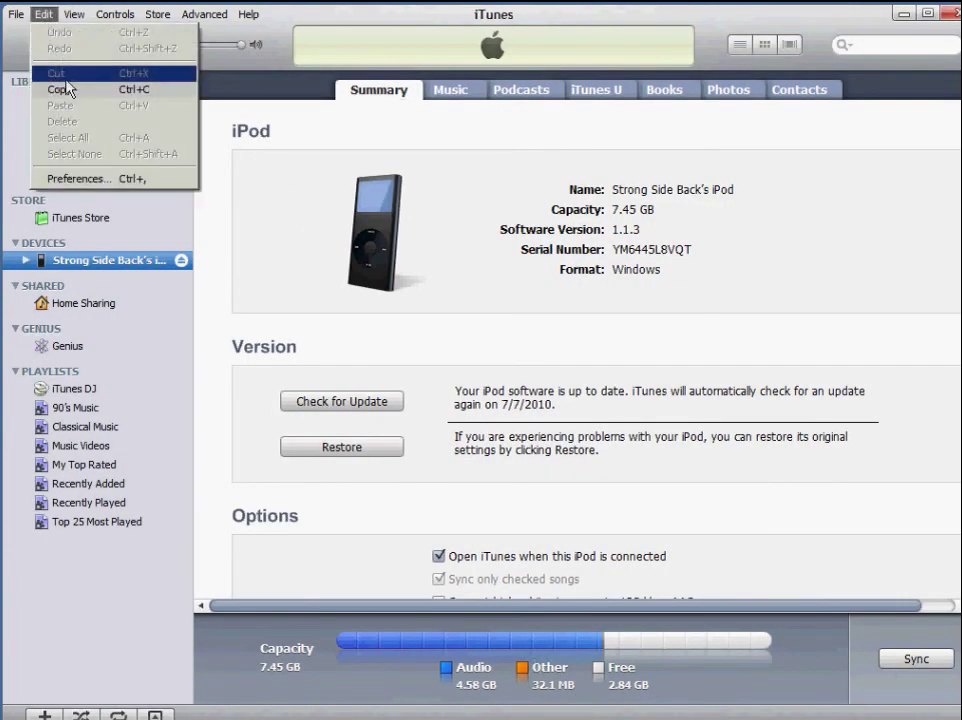
click(78, 179)
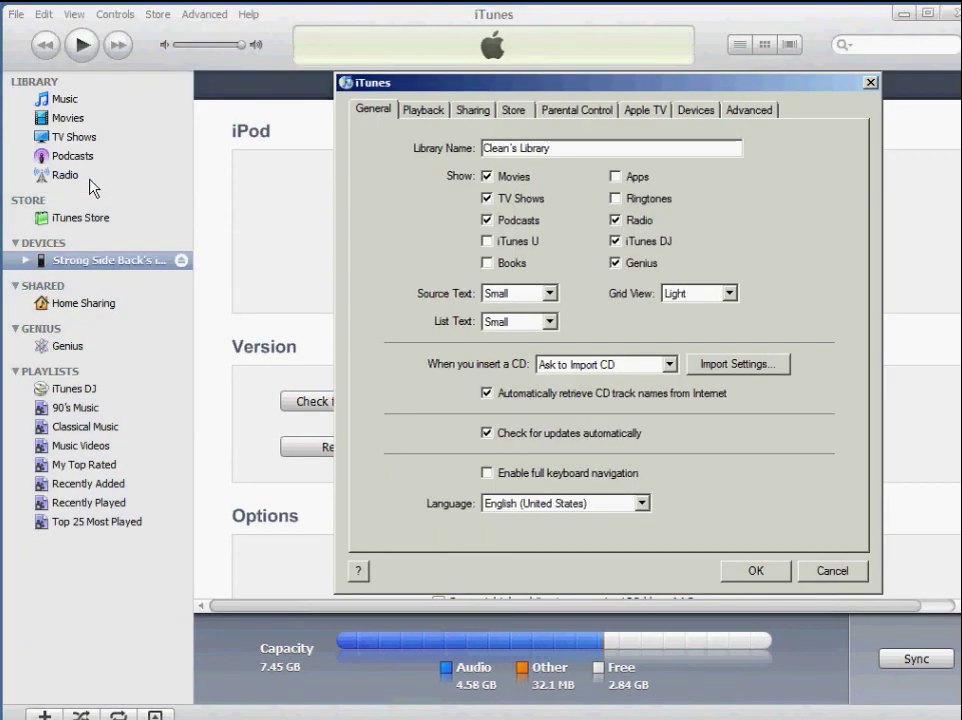
click(715, 365)
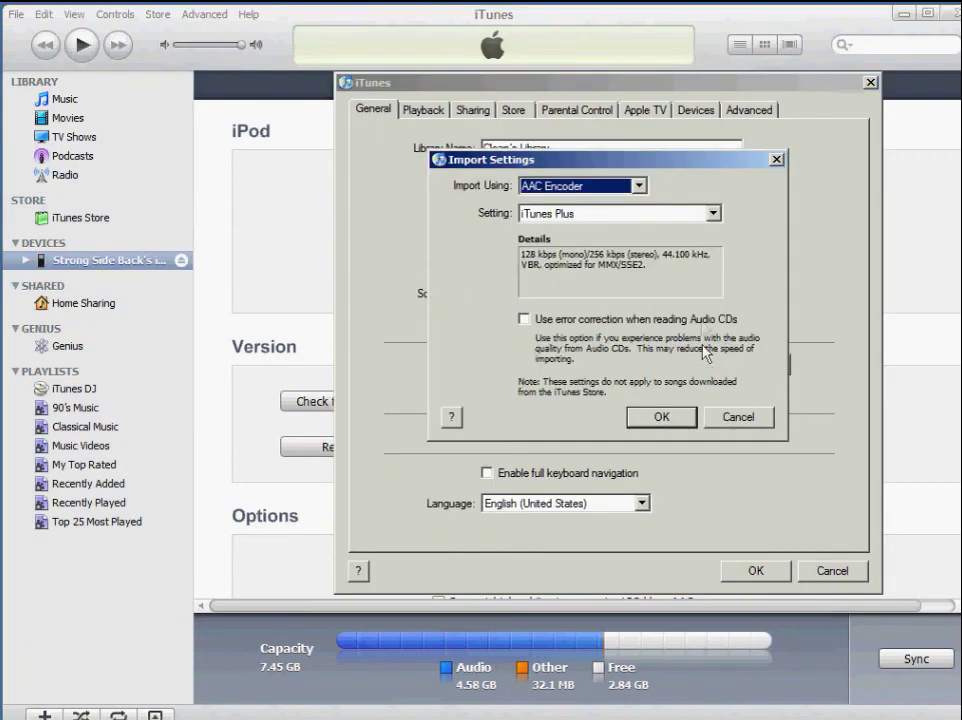
click(714, 215)
click(707, 258)
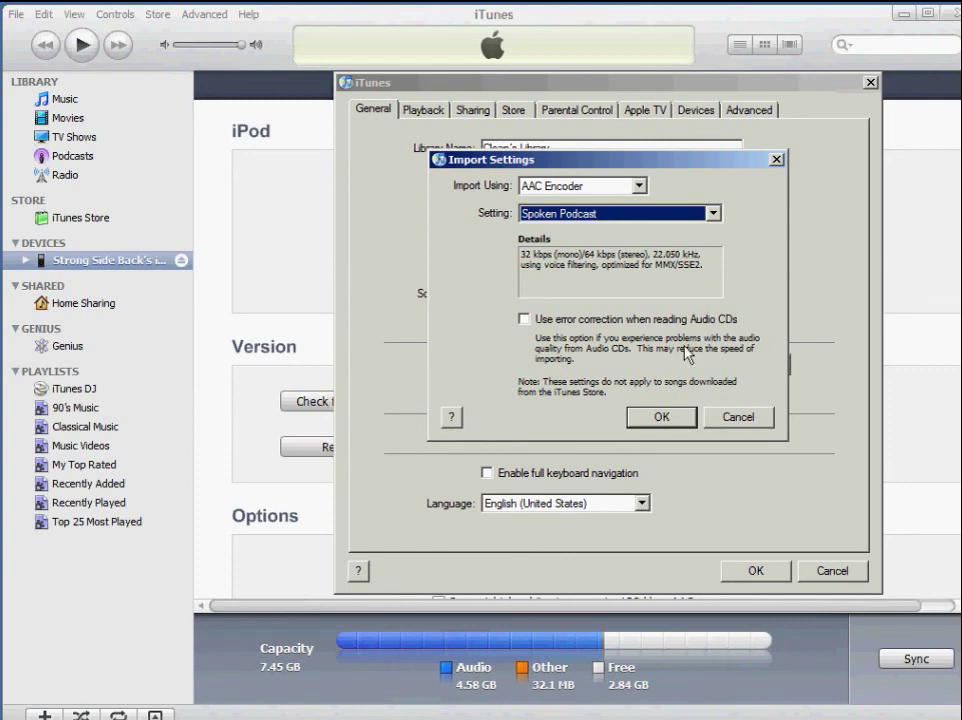
click(668, 417)
click(752, 571)
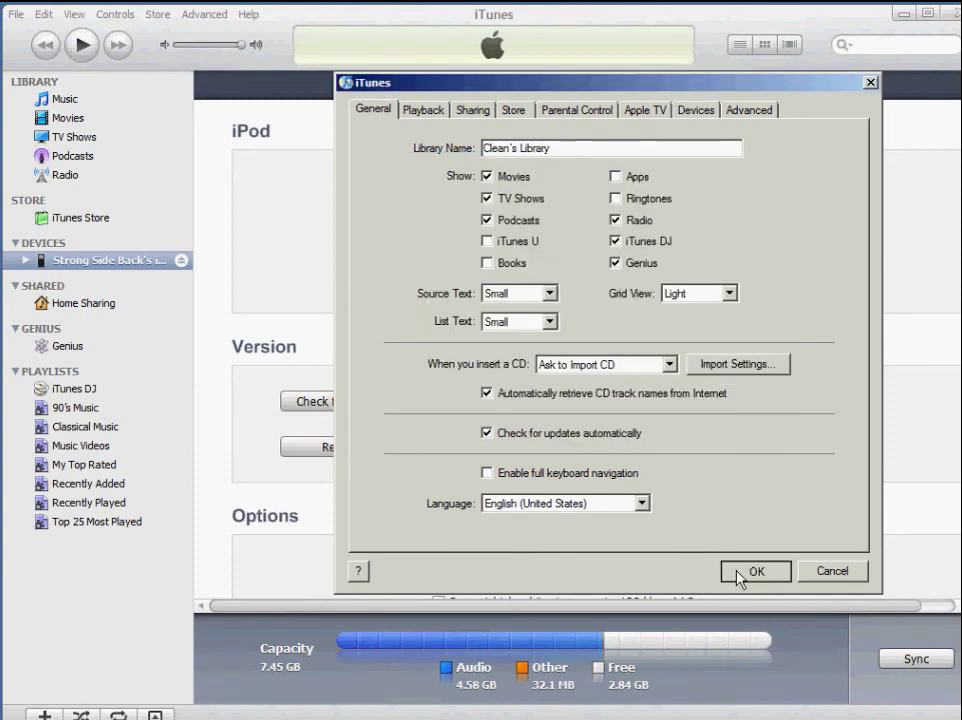
Return to the OverDrive Transfer Wizard and continue past its settings page to transfer Part 1
click(903, 15)
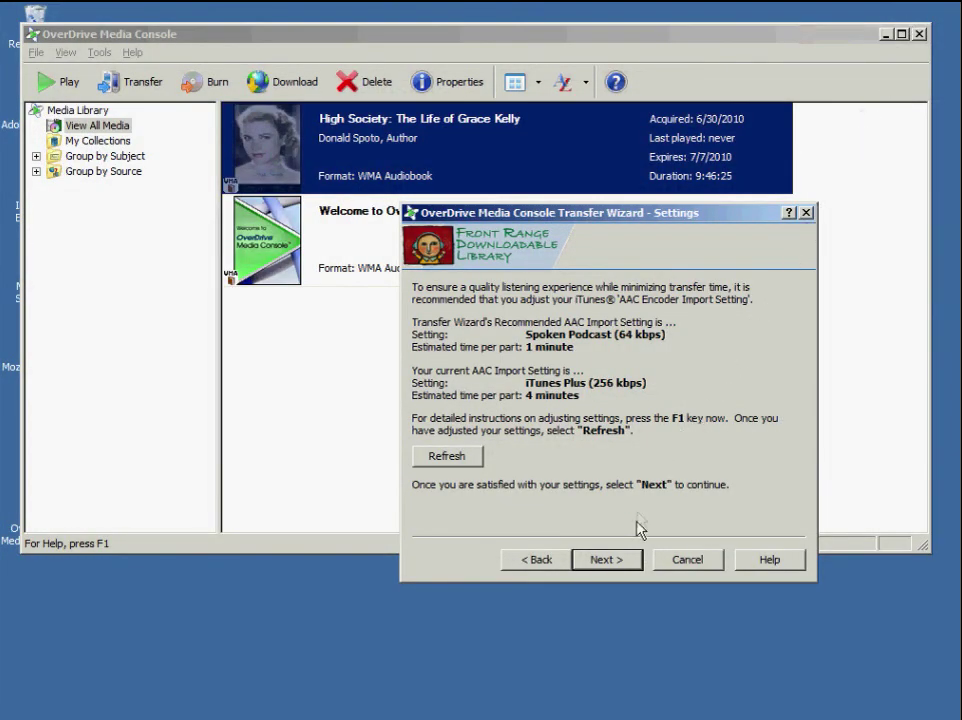
click(625, 562)
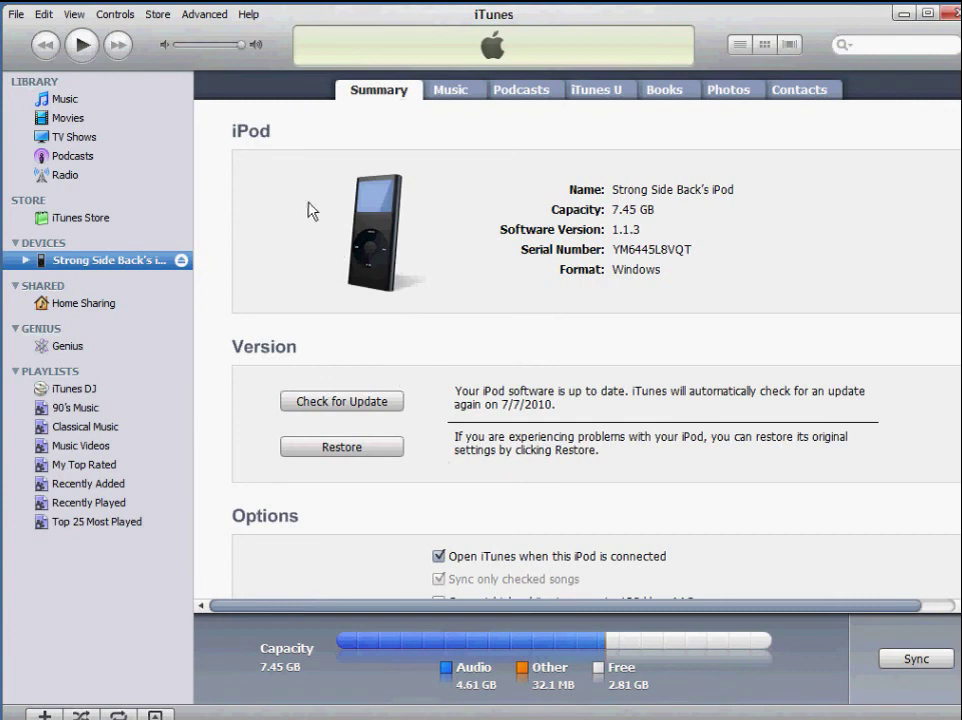
In iTunes, change the AAC Encoder import setting to Custom and save the preferences
click(44, 14)
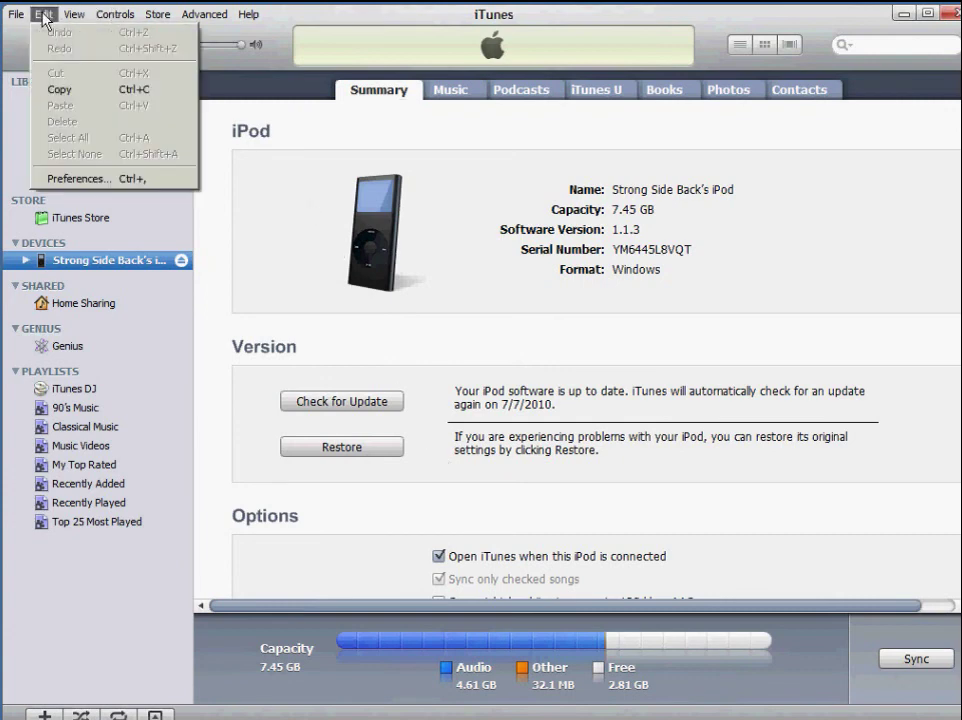
click(100, 179)
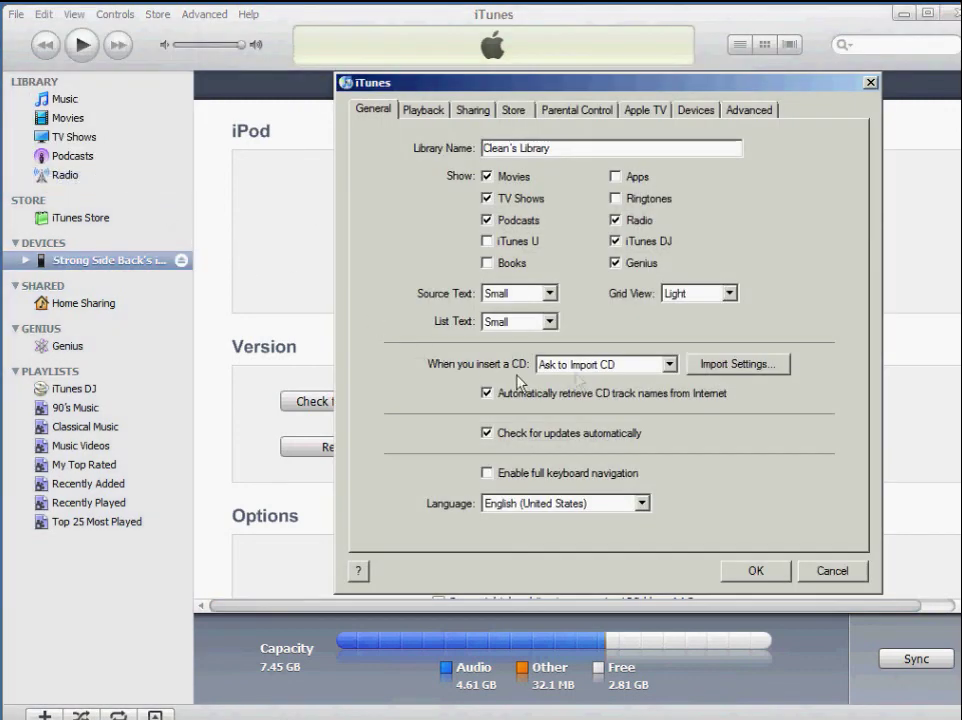
click(738, 366)
click(641, 215)
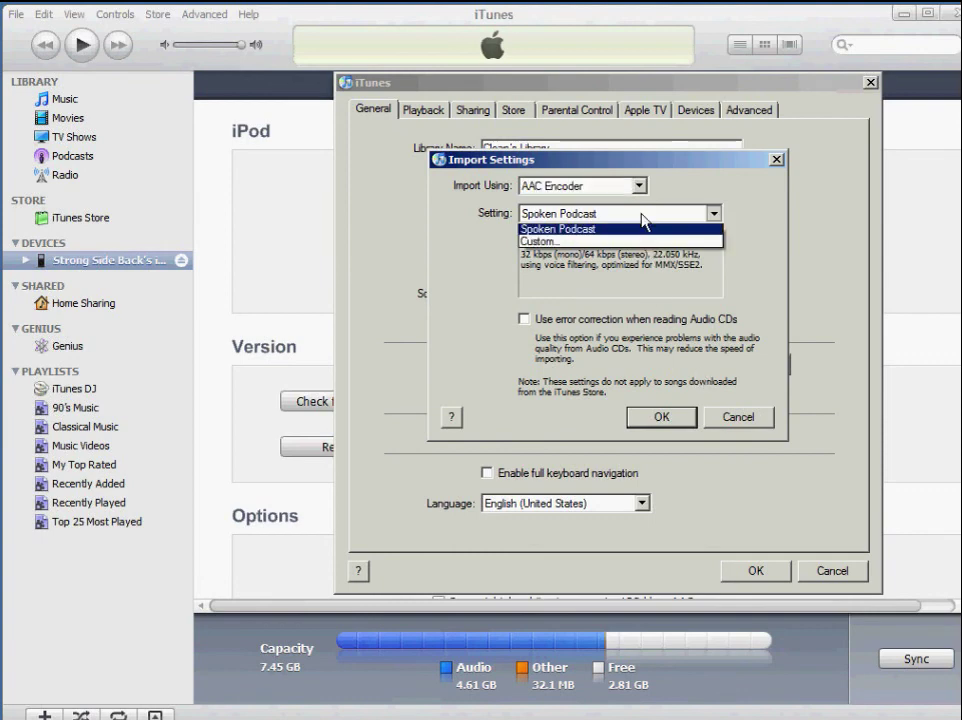
click(641, 243)
click(661, 420)
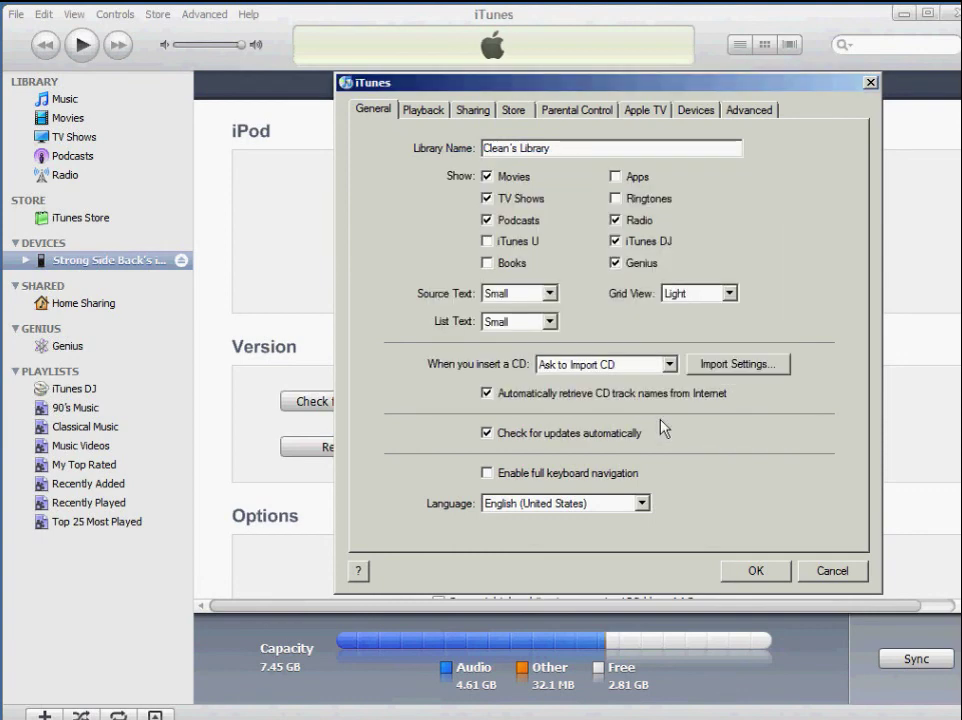
click(755, 570)
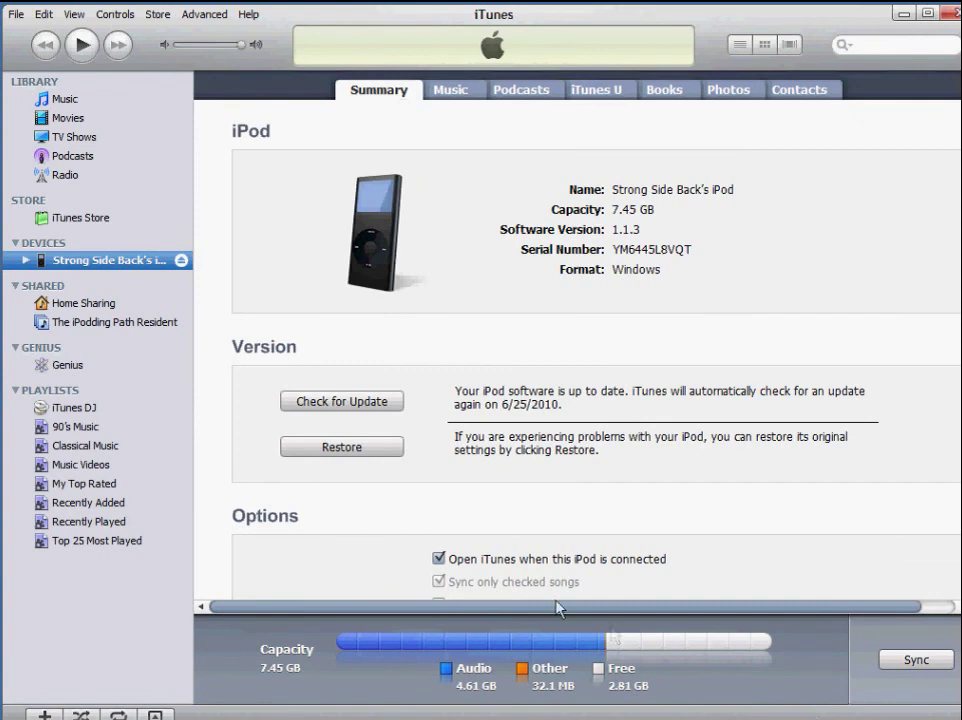
Open the Books list on the connected iPod to check for the transferred High Society audiobook
click(25, 260)
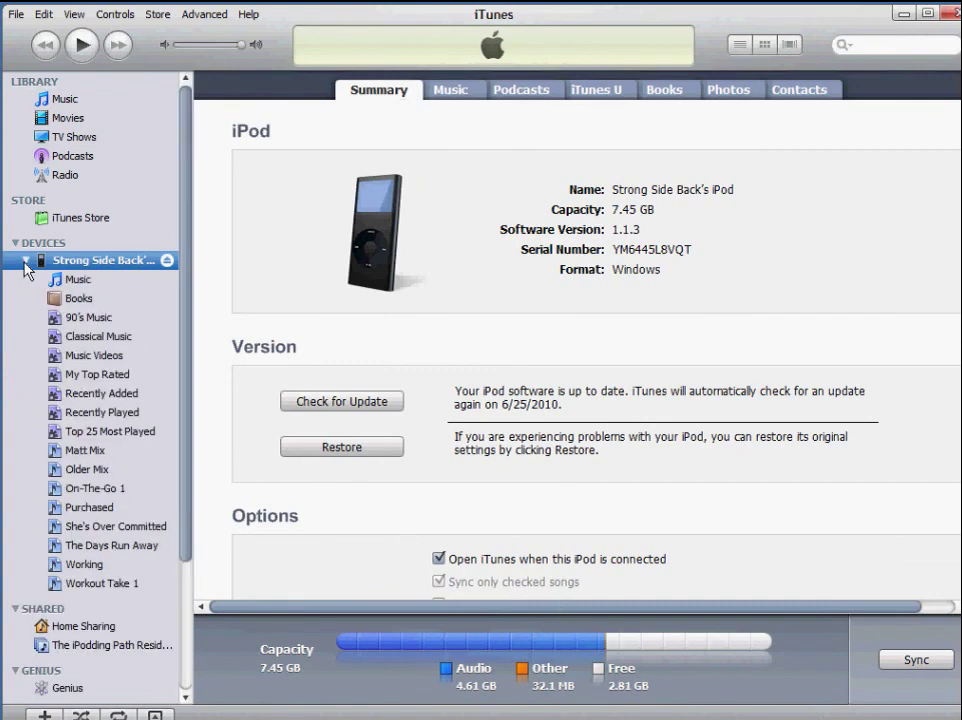
click(80, 300)
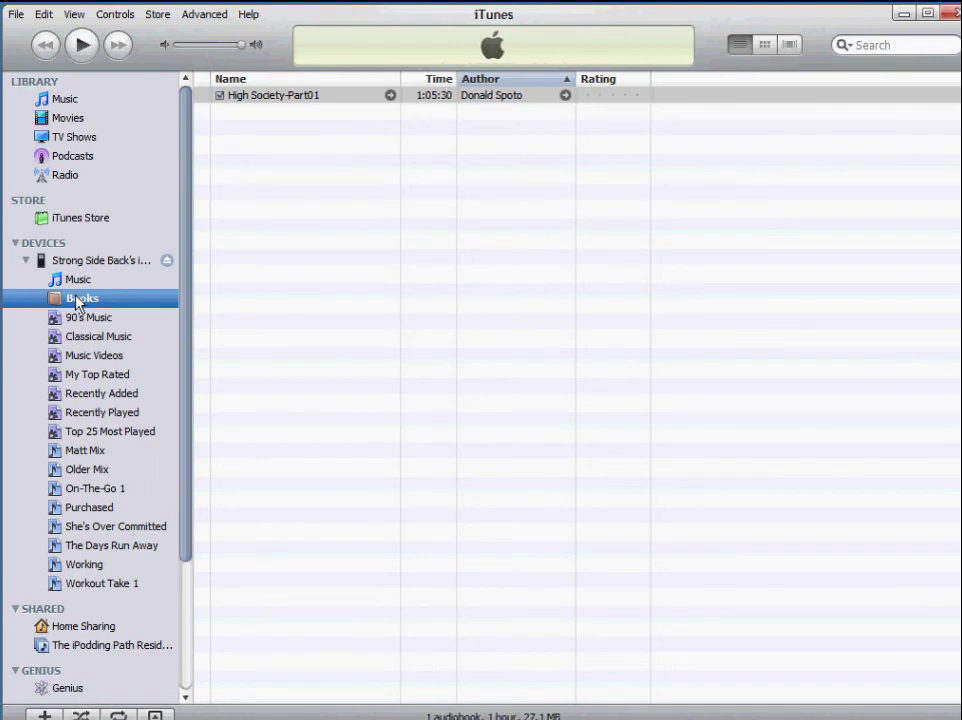